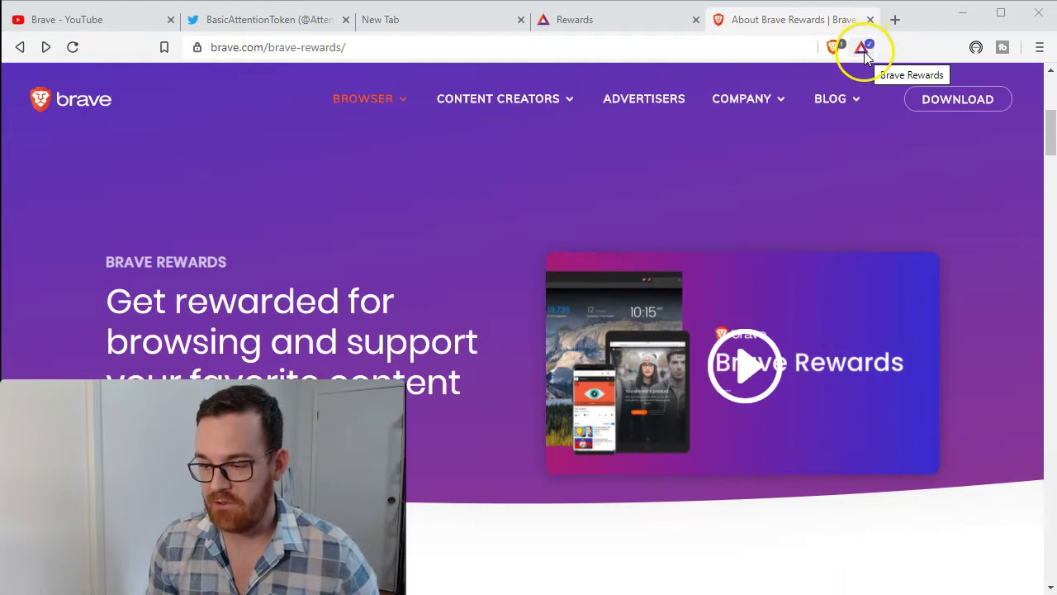
- Skim the About Brave Rewards page, then switch to the Brave - YouTube tab
{"action": "mouse_move", "coordinate": [449, 177]}
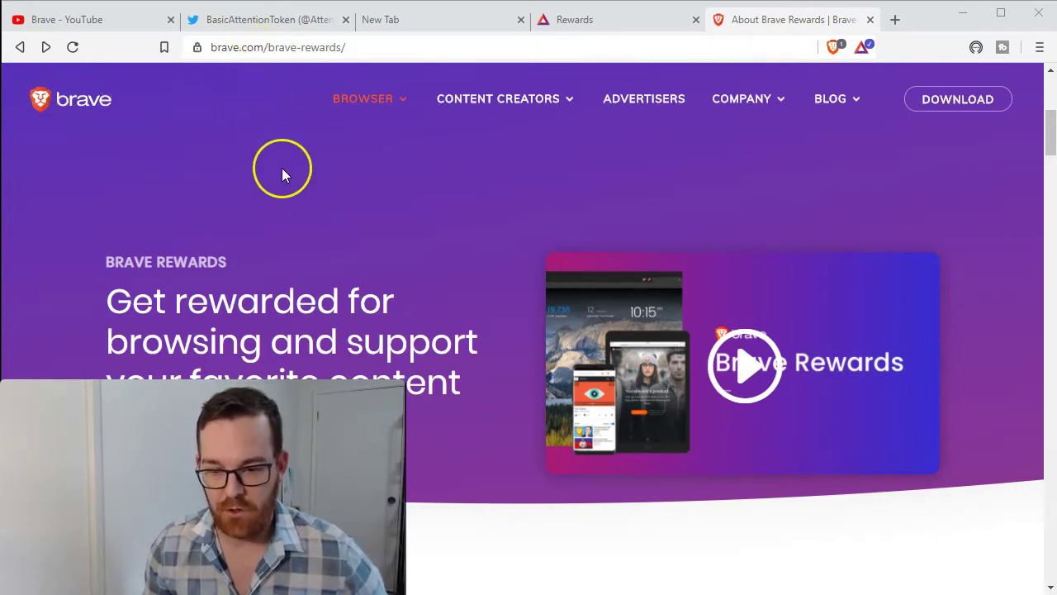
{"action": "scroll", "coordinate": [462, 195], "scroll_direction": "down", "scroll_amount": 2}
{"action": "scroll", "coordinate": [826, 165], "scroll_direction": "up", "scroll_amount": 4}
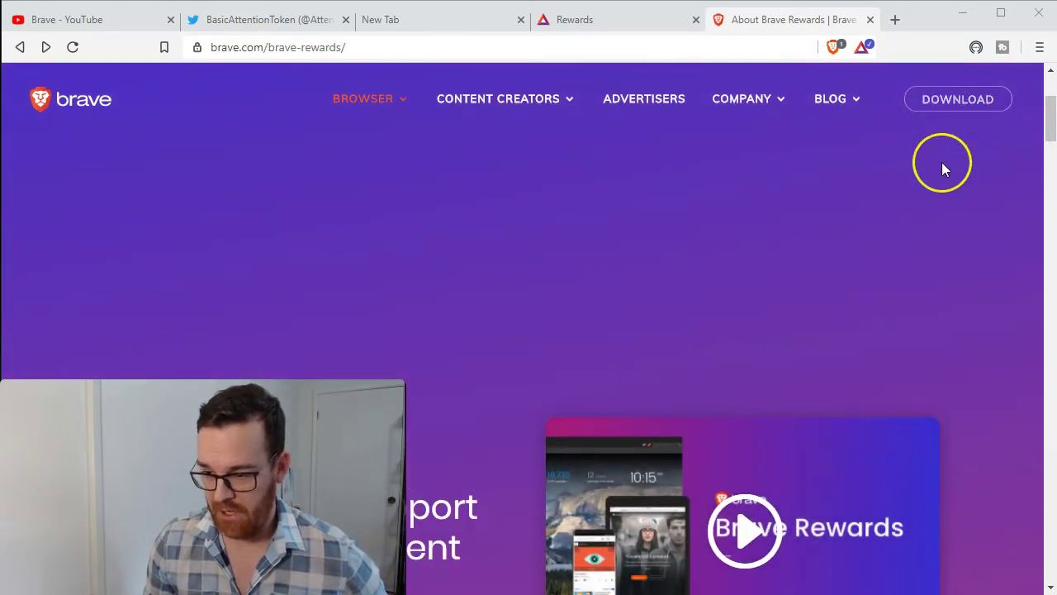
{"action": "left_click", "coordinate": [1048, 144]}
{"action": "left_click", "coordinate": [1047, 145]}
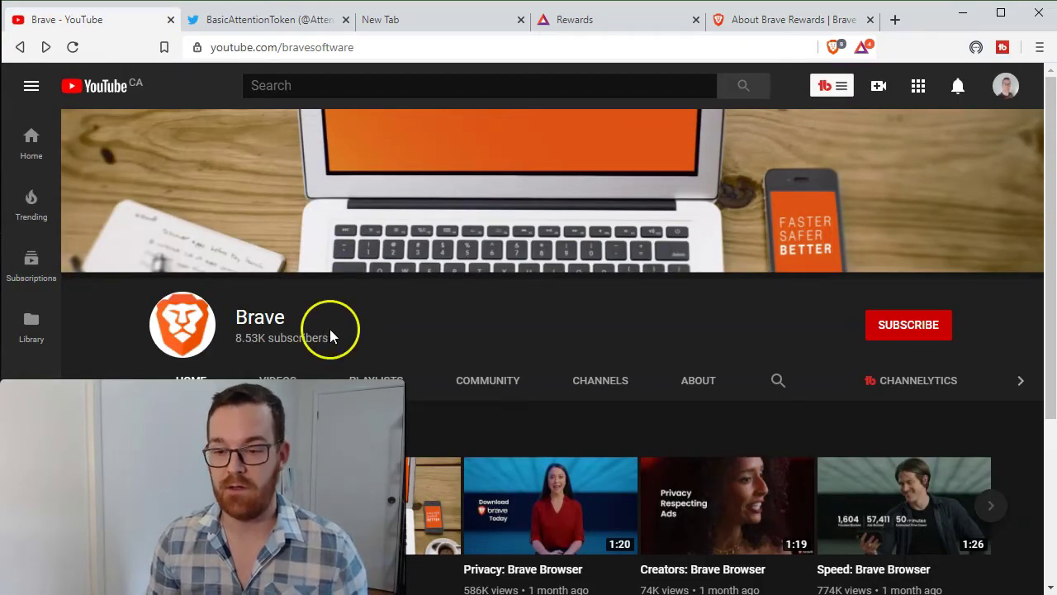
- Switch to the BasicAttentionToken Twitter profile at twitter.com/AttentionToken
{"action": "left_click", "coordinate": [279, 20]}
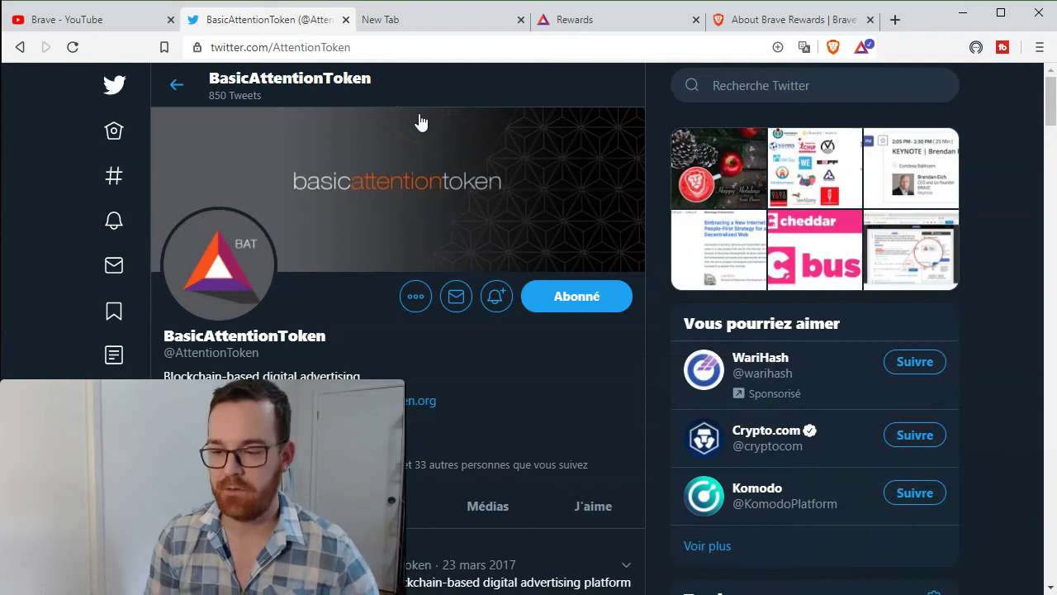
- Switch to the New Tab page showing 1.3 BAT (0.25 USD) estimated earnings this month
{"action": "left_click", "coordinate": [456, 20]}
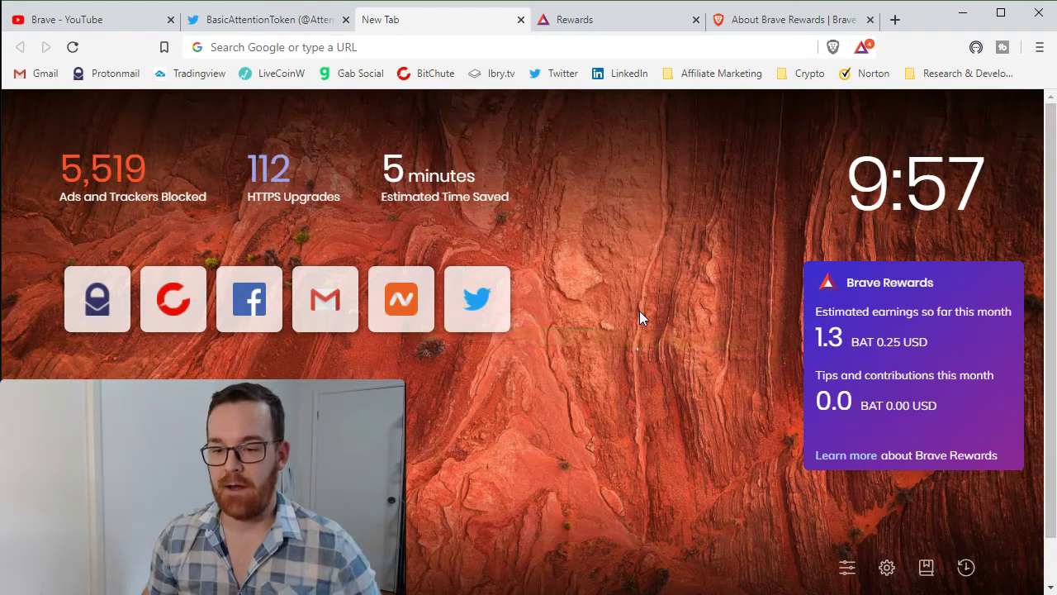
{"action": "left_click", "coordinate": [114, 46]}
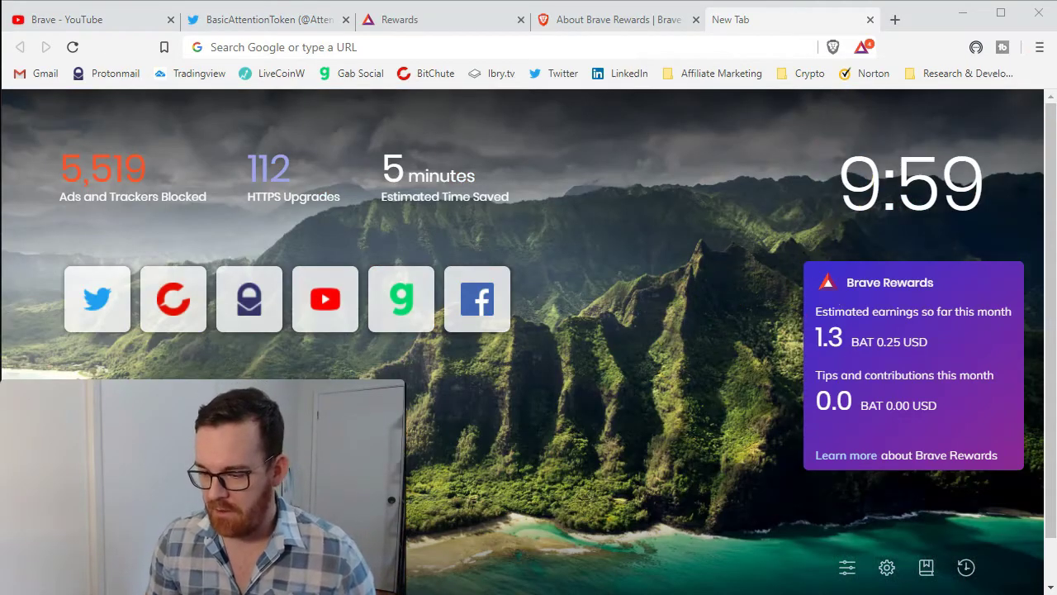
{"action": "scroll", "coordinate": [774, 343], "scroll_direction": "down", "scroll_amount": 1}
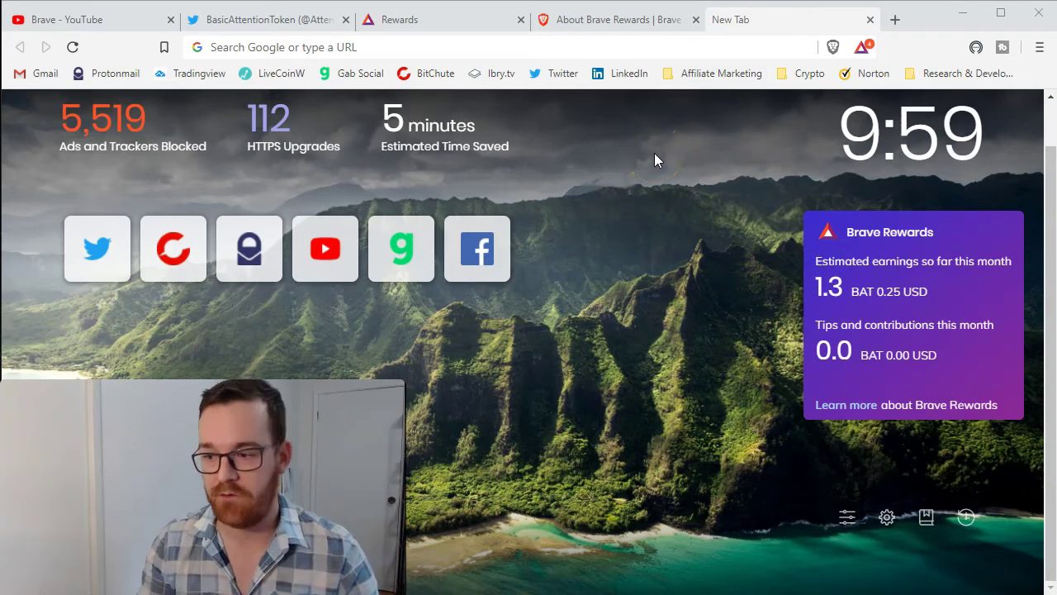
{"action": "left_click", "coordinate": [895, 19]}
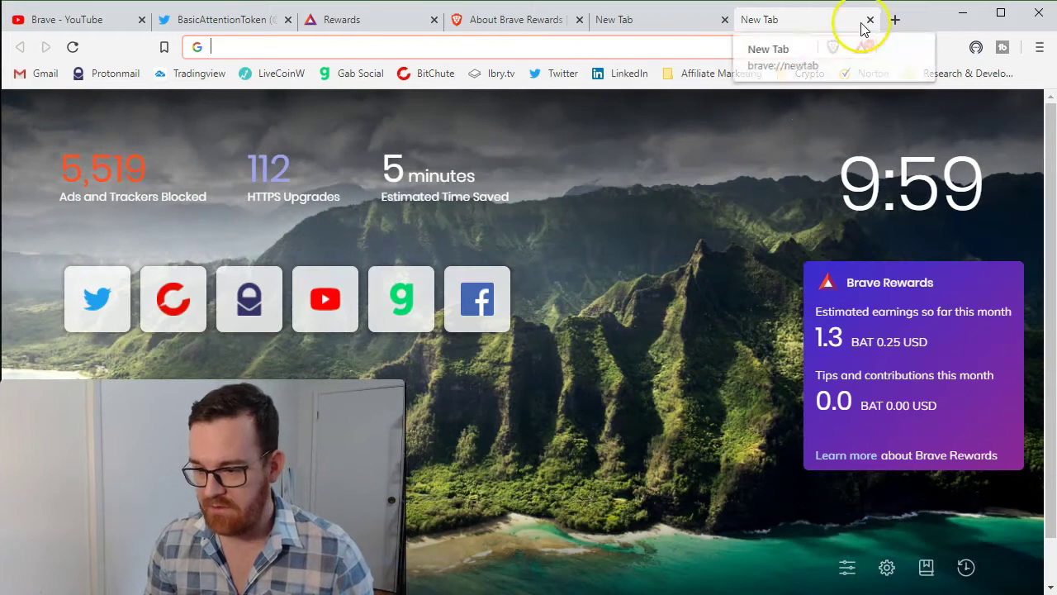
{"action": "left_click", "coordinate": [869, 19]}
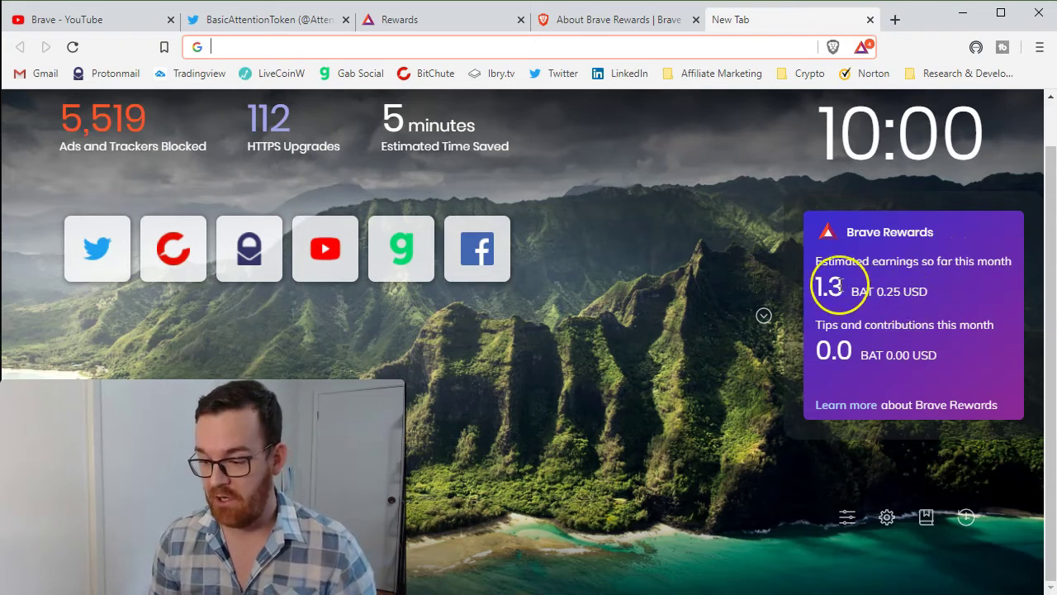
{"action": "left_click_drag", "start_coordinate": [815, 285], "coordinate": [842, 305]}
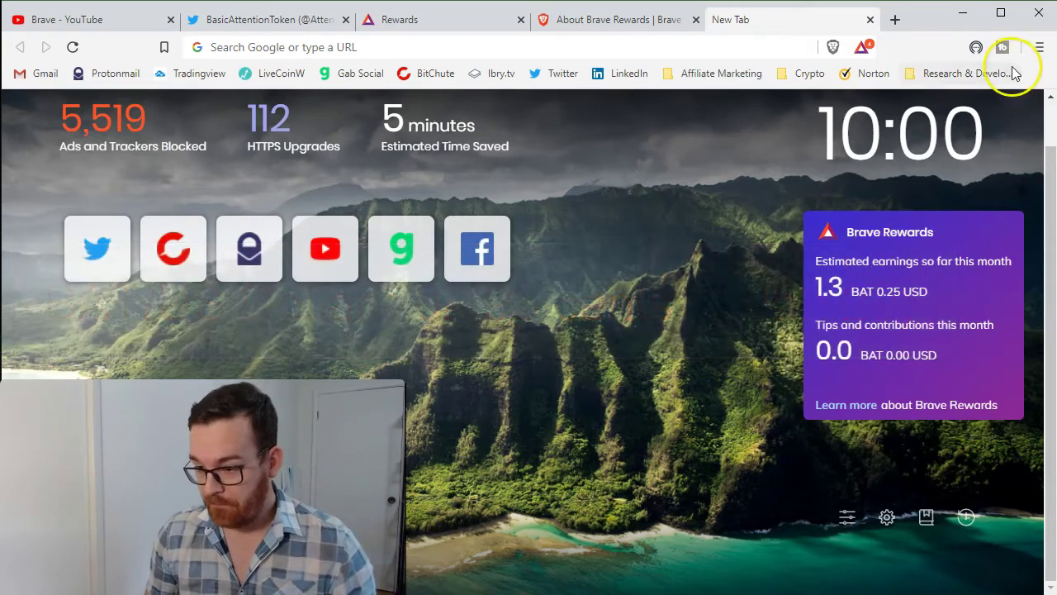
- Go to the Brave Rewards section of the browser settings
{"action": "left_click", "coordinate": [1041, 49]}
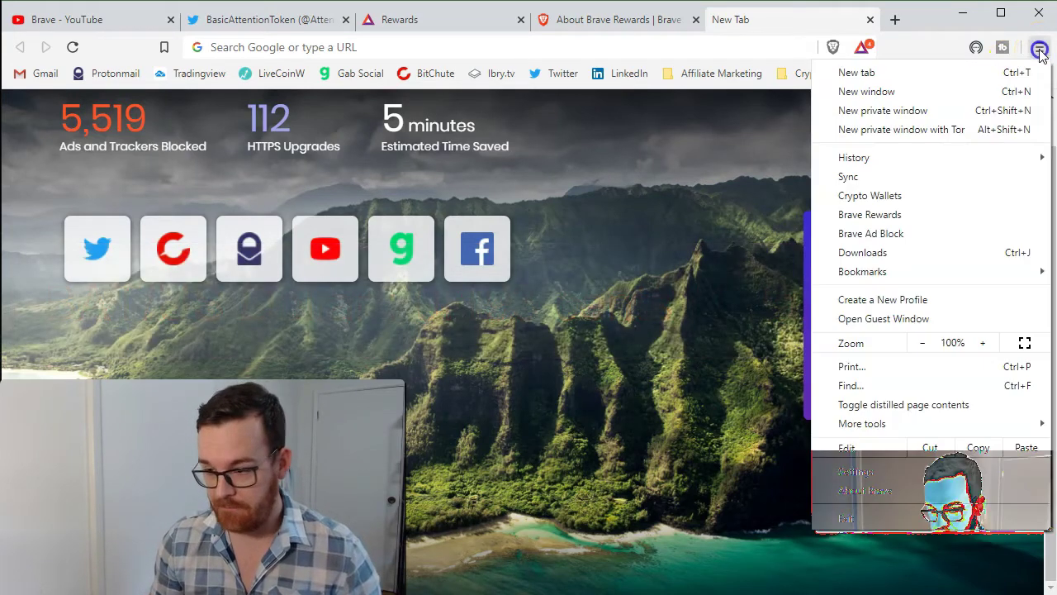
{"action": "left_click", "coordinate": [854, 472]}
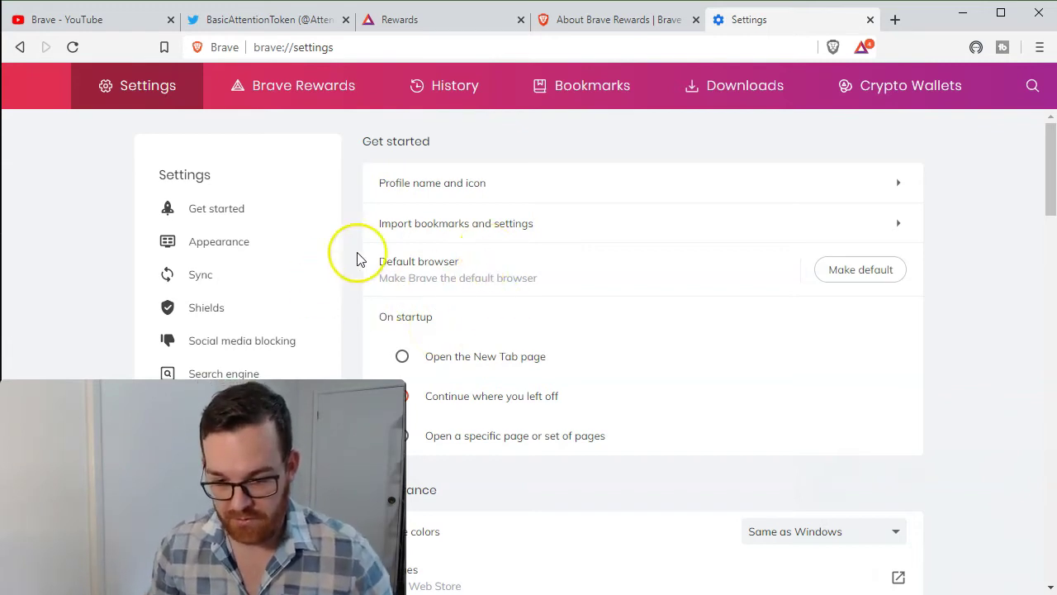
{"action": "left_click", "coordinate": [323, 99]}
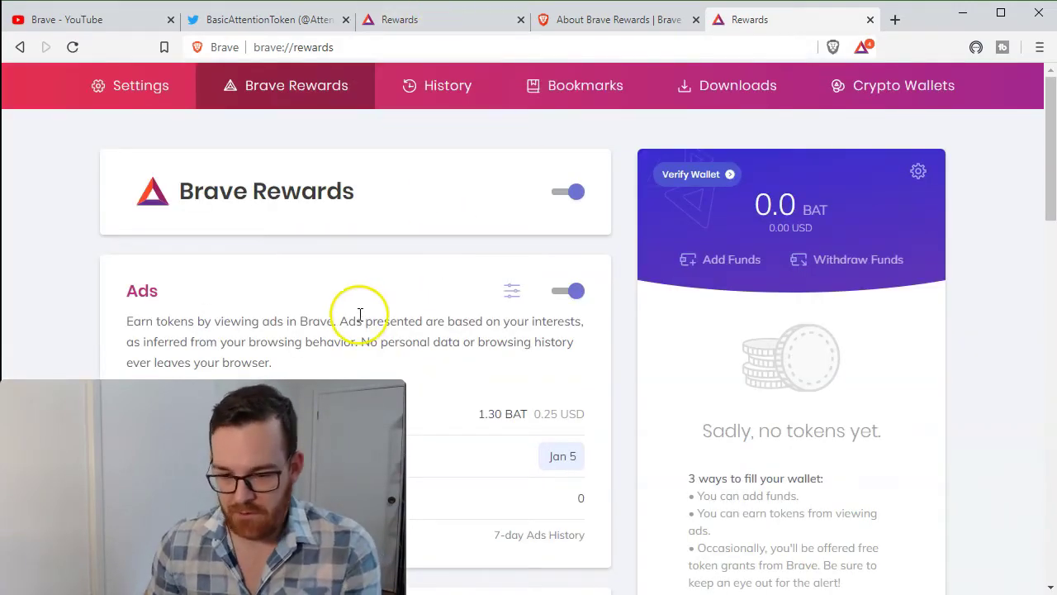
- Set the Ads setting to show at most 5 ads per hour
{"action": "scroll", "coordinate": [371, 323], "scroll_direction": "down", "scroll_amount": 1}
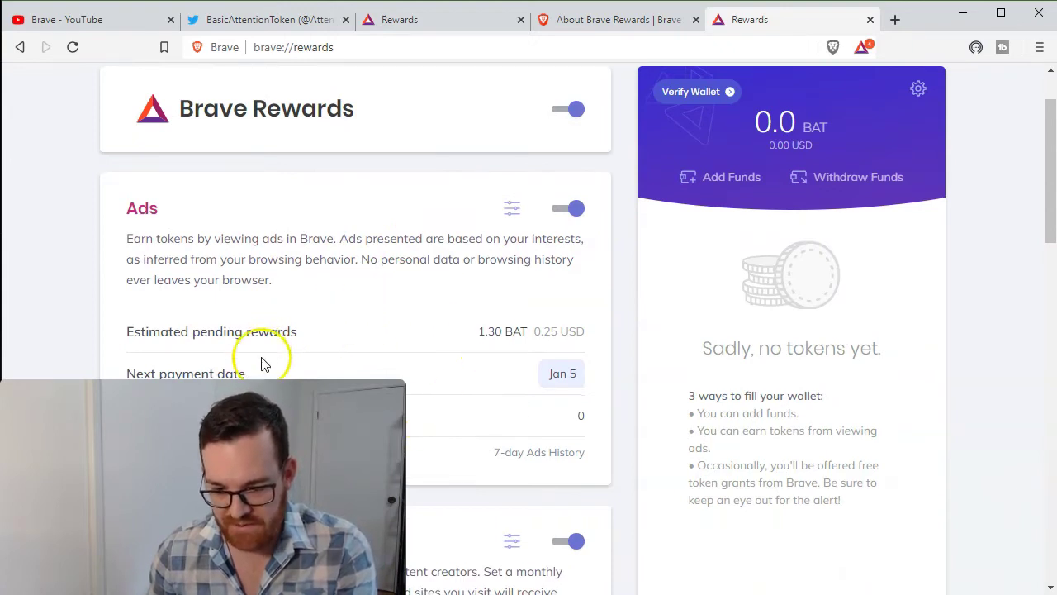
{"action": "scroll", "coordinate": [508, 351], "scroll_direction": "down", "scroll_amount": 1}
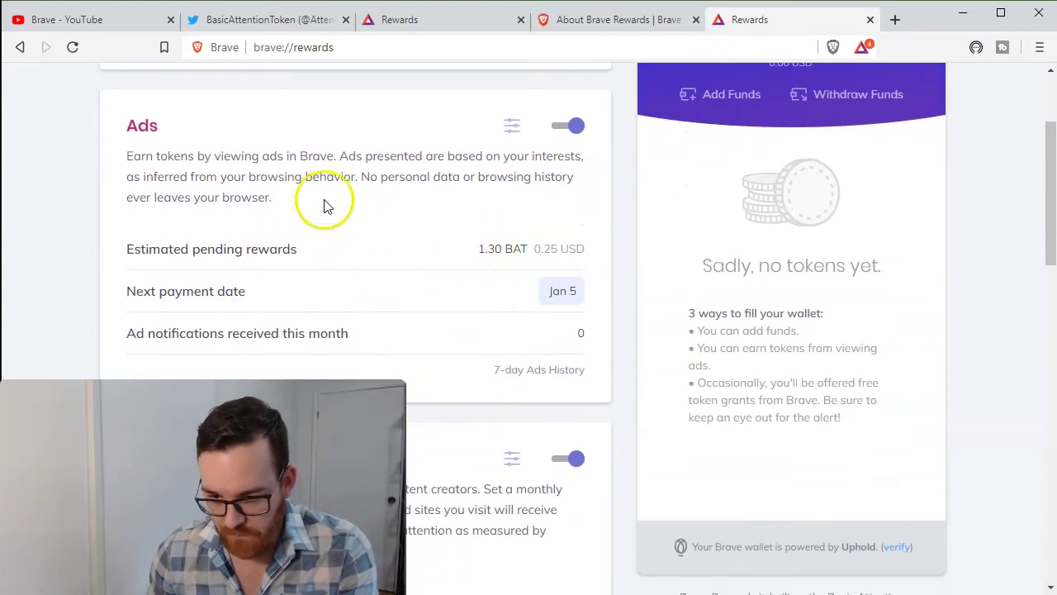
{"action": "left_click", "coordinate": [512, 129]}
{"action": "left_click", "coordinate": [362, 198]}
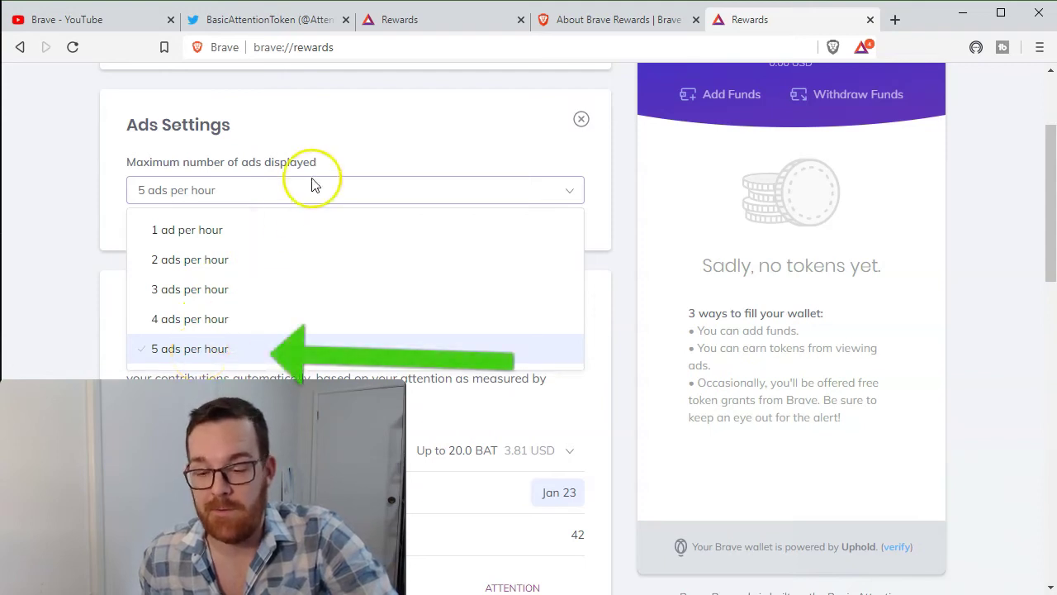
{"action": "left_click", "coordinate": [202, 349]}
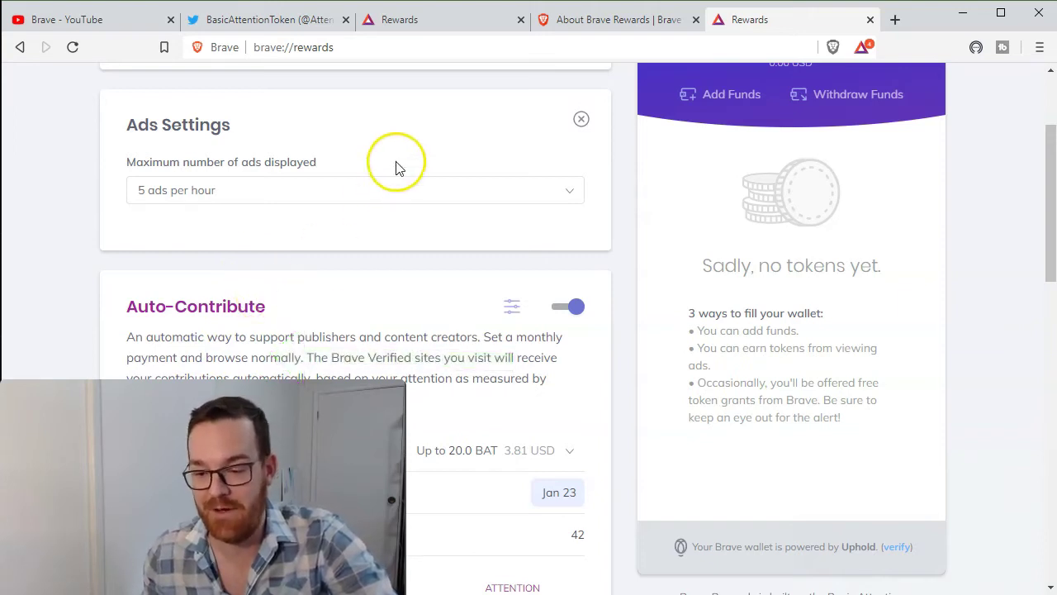
{"action": "scroll", "coordinate": [466, 145], "scroll_direction": "up", "scroll_amount": 2}
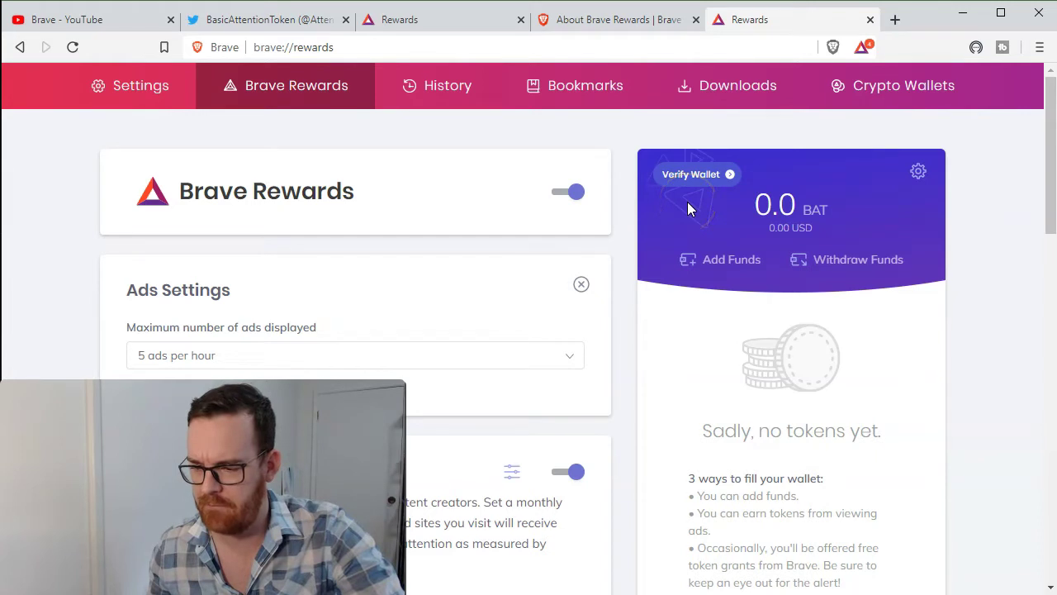
- Start Uphold wallet verification, then close the Join Uphold page and return to brave://rewards
{"action": "left_click", "coordinate": [699, 180]}
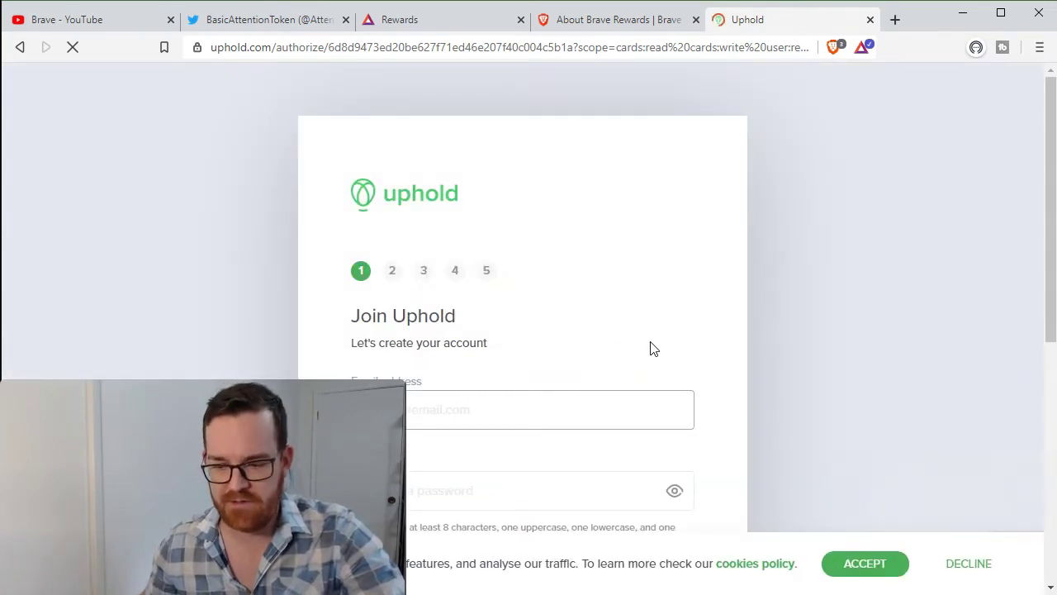
{"action": "scroll", "coordinate": [651, 349], "scroll_direction": "down", "scroll_amount": 4}
{"action": "scroll", "coordinate": [652, 198], "scroll_direction": "up", "scroll_amount": 4}
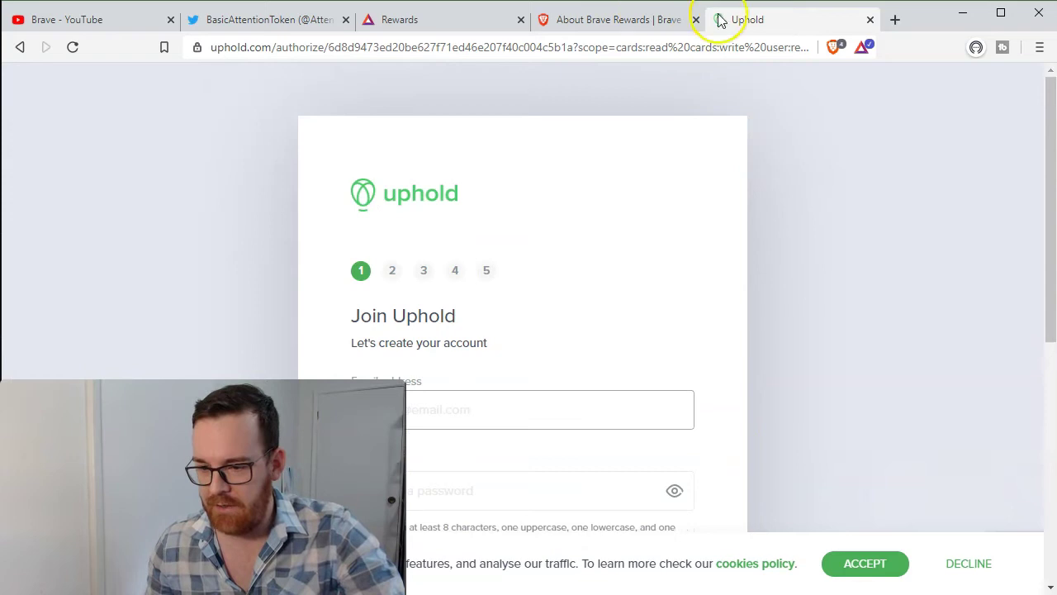
{"action": "left_click", "coordinate": [871, 20]}
{"action": "left_click", "coordinate": [483, 17]}
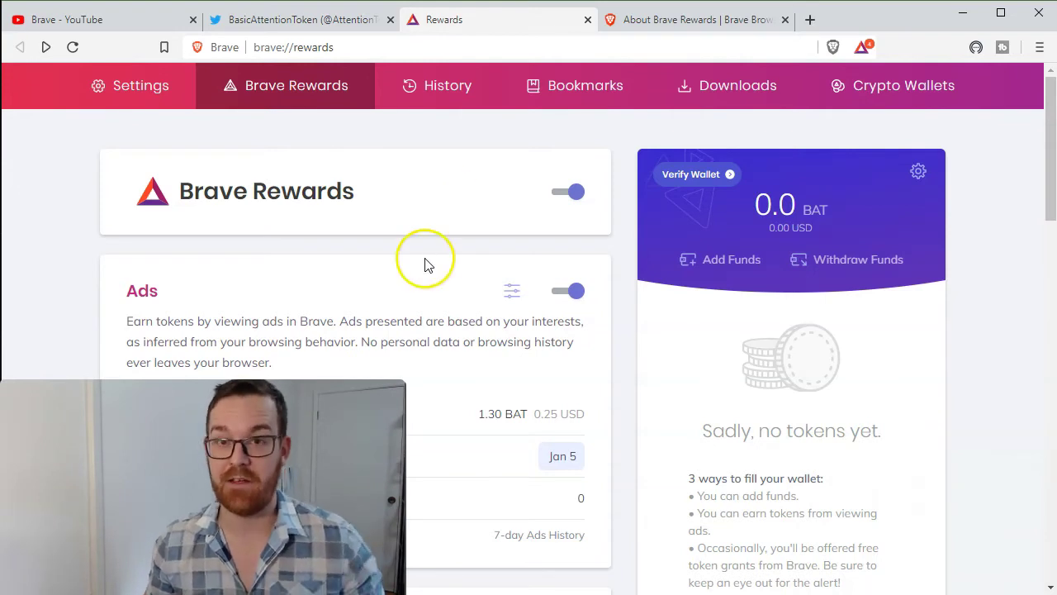
- Highlight the 1.30 BAT (0.25 USD) pending rewards, then switch to the basicattentiontoken.org tab
{"action": "left_click", "coordinate": [727, 21]}
{"action": "left_click", "coordinate": [342, 21]}
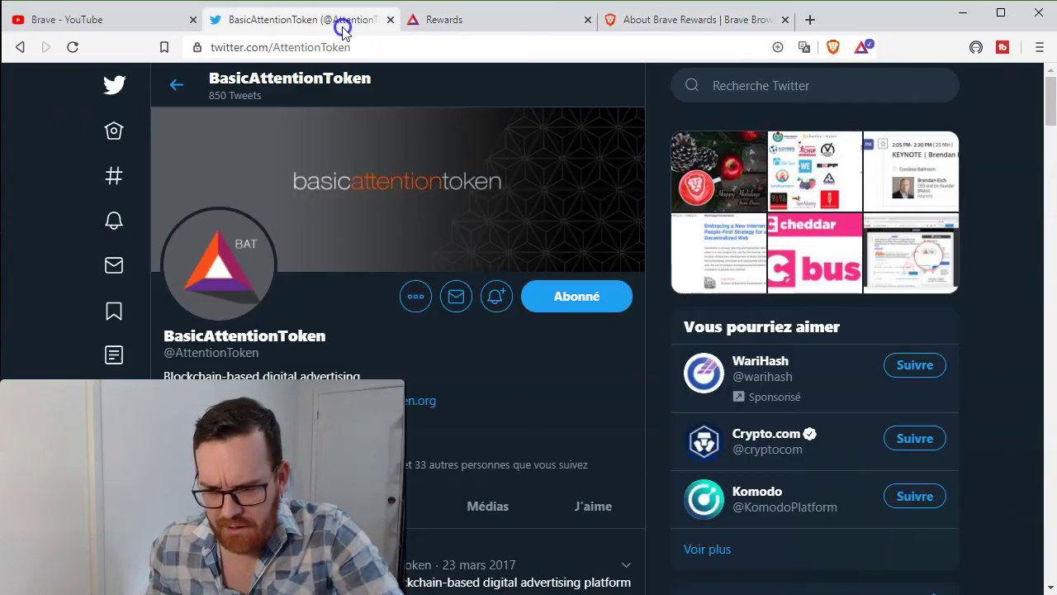
{"action": "left_click", "coordinate": [471, 20]}
{"action": "scroll", "coordinate": [371, 342], "scroll_direction": "down", "scroll_amount": 2}
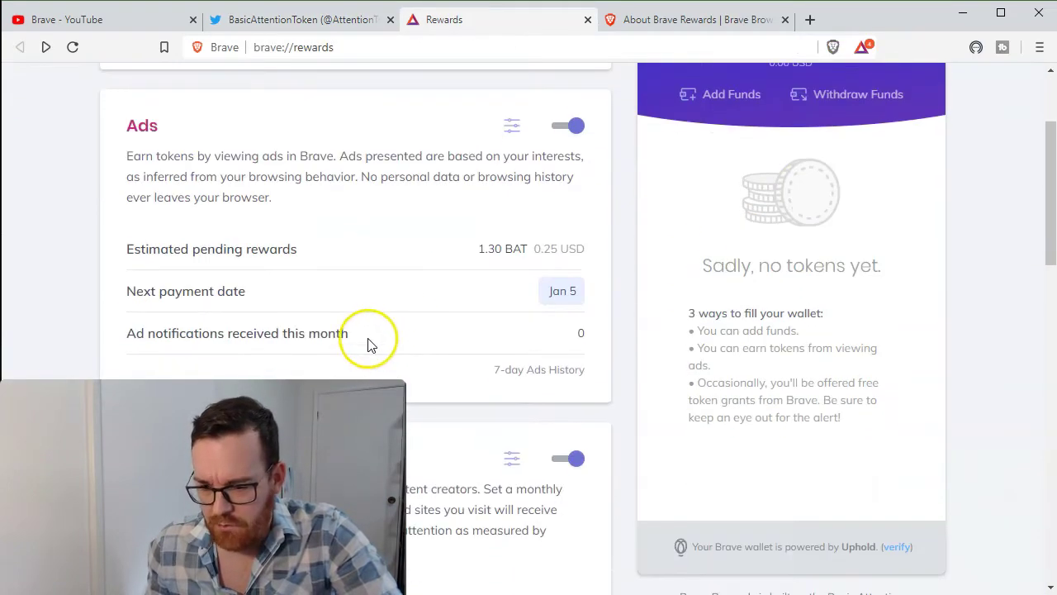
{"action": "scroll", "coordinate": [371, 347], "scroll_direction": "up", "scroll_amount": 2}
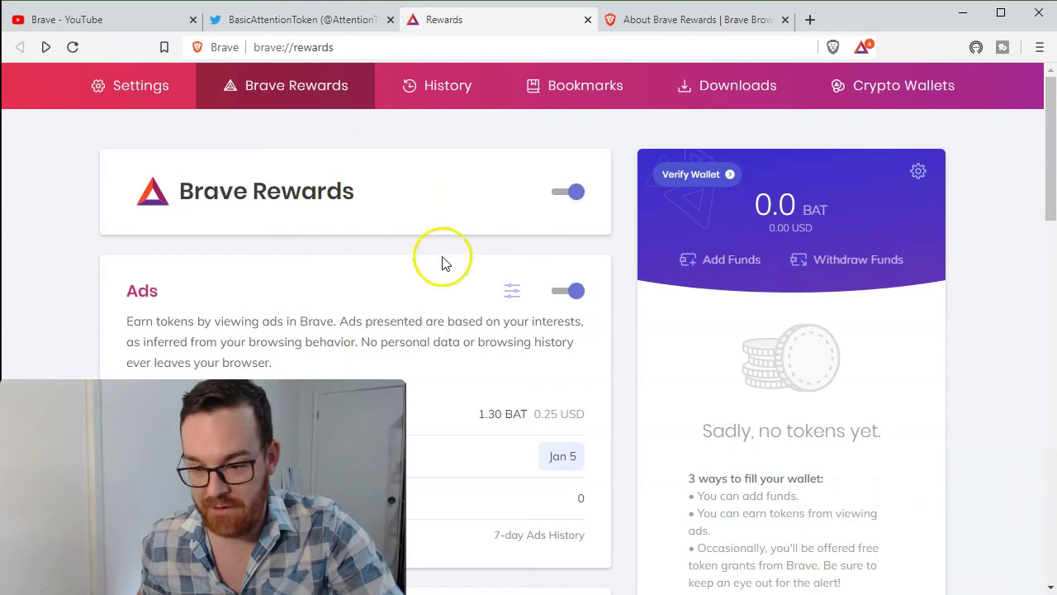
{"action": "scroll", "coordinate": [347, 285], "scroll_direction": "down", "scroll_amount": 1}
{"action": "scroll", "coordinate": [372, 322], "scroll_direction": "up", "scroll_amount": 1}
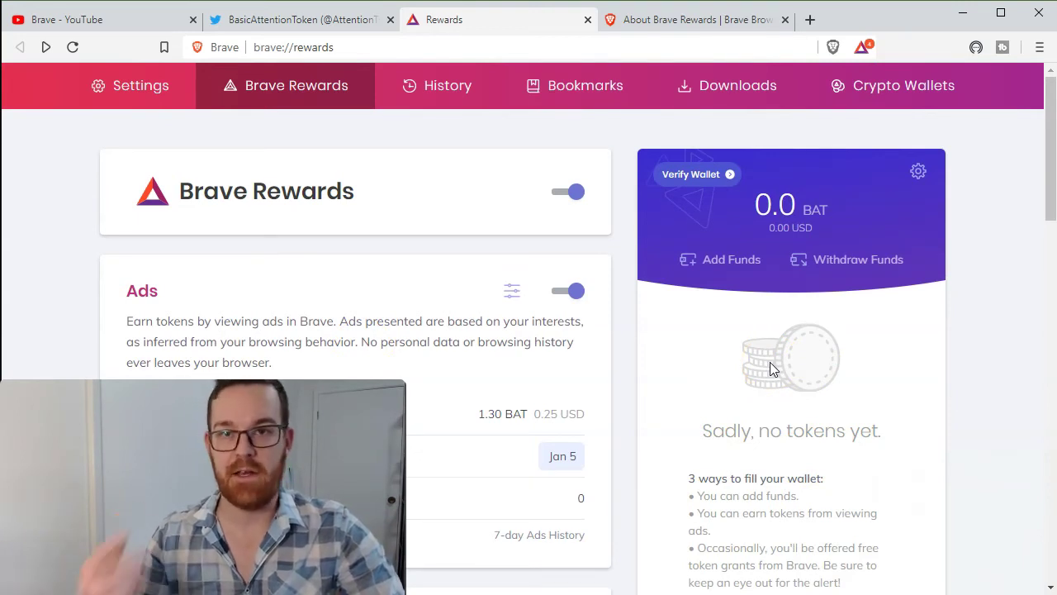
{"action": "scroll", "coordinate": [545, 425], "scroll_direction": "down", "scroll_amount": 1}
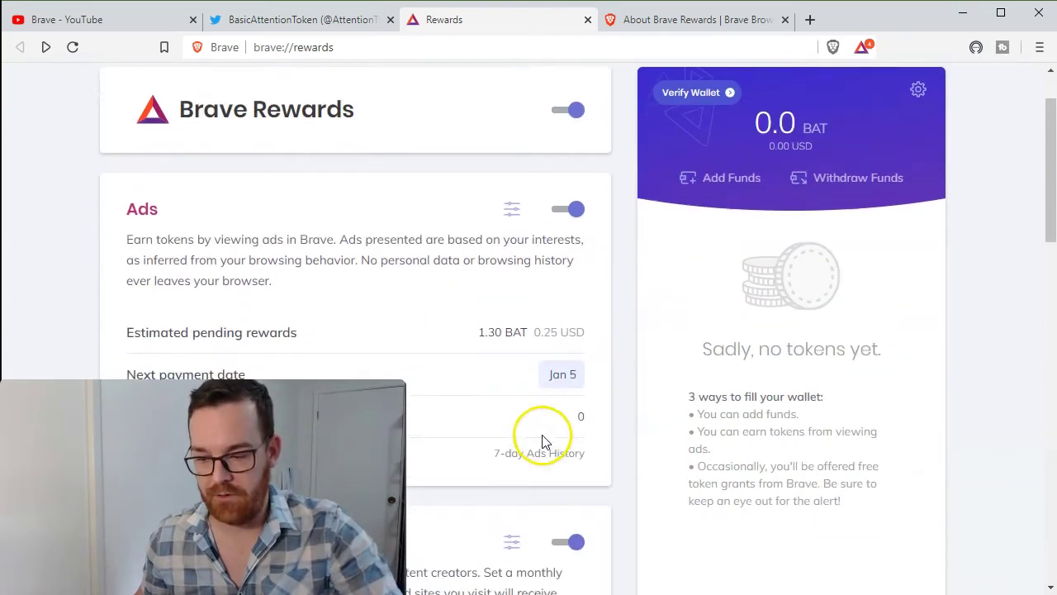
{"action": "left_click_drag", "start_coordinate": [583, 335], "coordinate": [477, 332]}
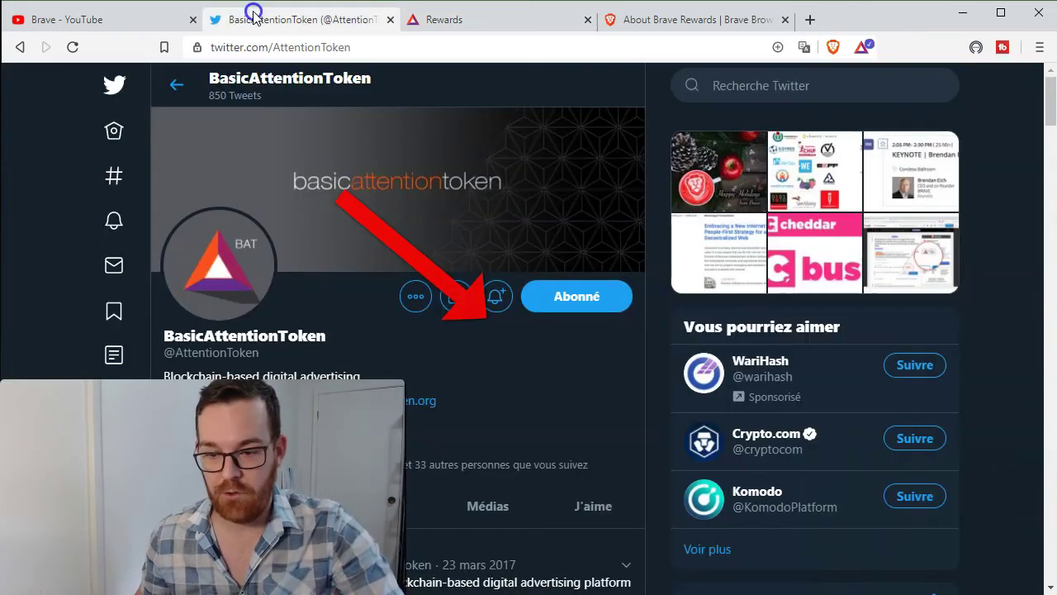
{"action": "left_click", "coordinate": [250, 12]}
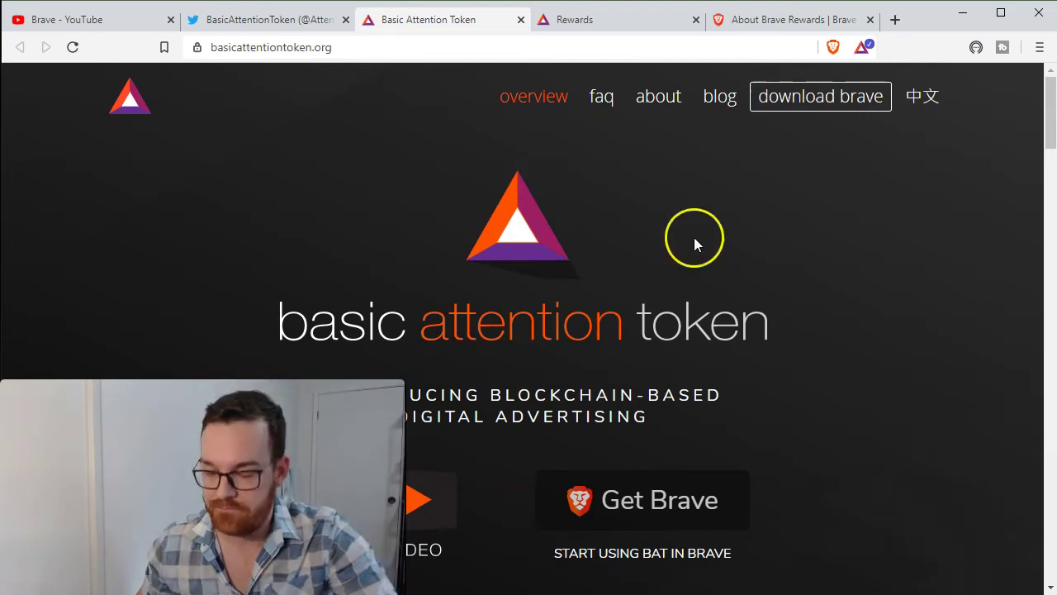
- Scroll the basicattentiontoken.org homepage, then return to brave://rewards via the About Brave Rewards tab
{"action": "scroll", "coordinate": [699, 267], "scroll_direction": "down", "scroll_amount": 2}
{"action": "scroll", "coordinate": [636, 438], "scroll_direction": "up", "scroll_amount": 1}
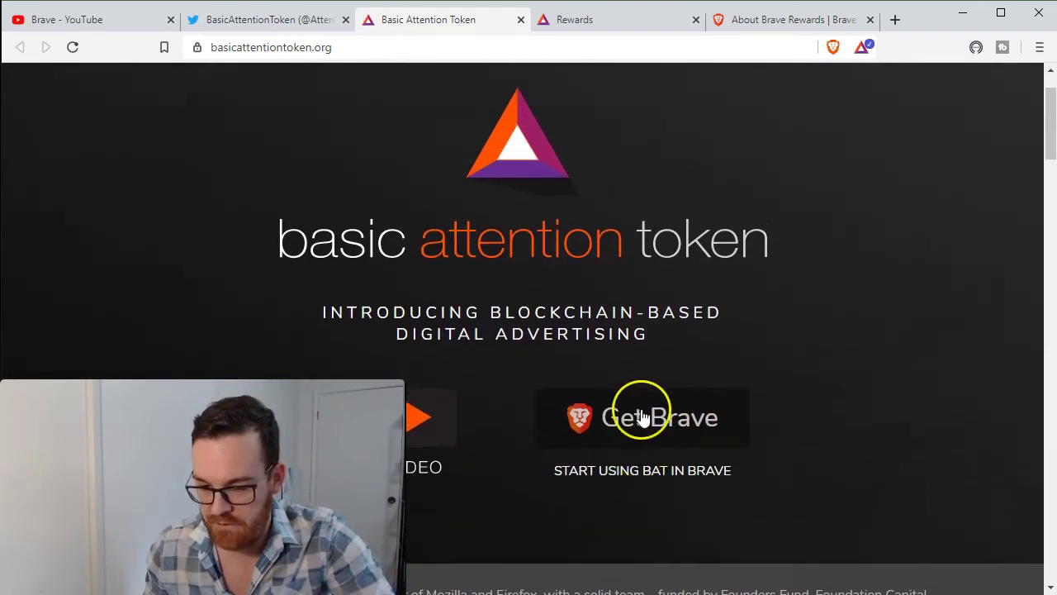
{"action": "scroll", "coordinate": [636, 438], "scroll_direction": "up", "scroll_amount": 1}
{"action": "scroll", "coordinate": [607, 450], "scroll_direction": "up", "scroll_amount": 1}
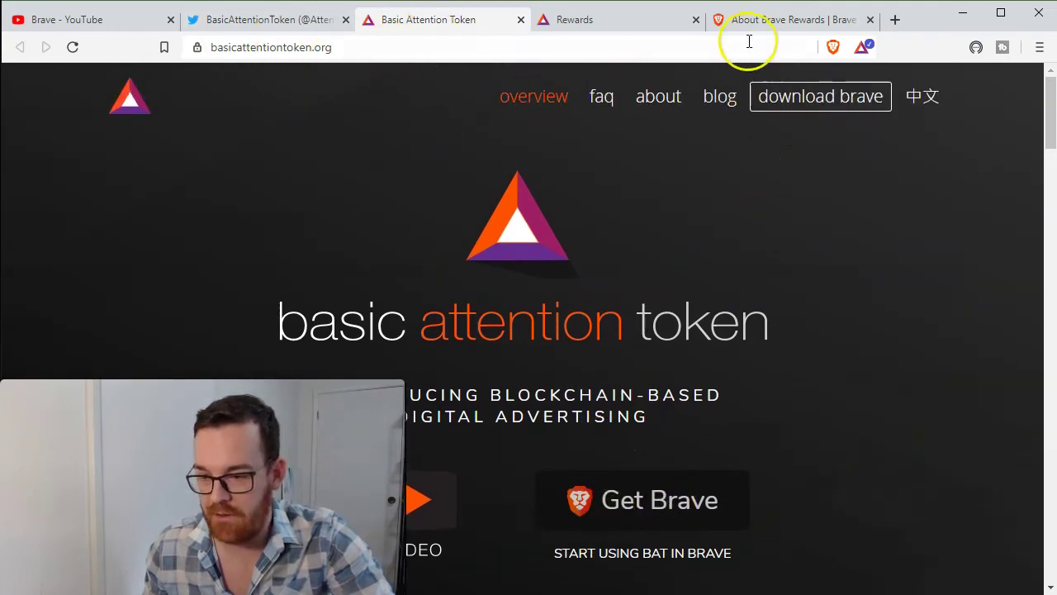
{"action": "left_click", "coordinate": [768, 23]}
{"action": "left_click", "coordinate": [629, 27]}
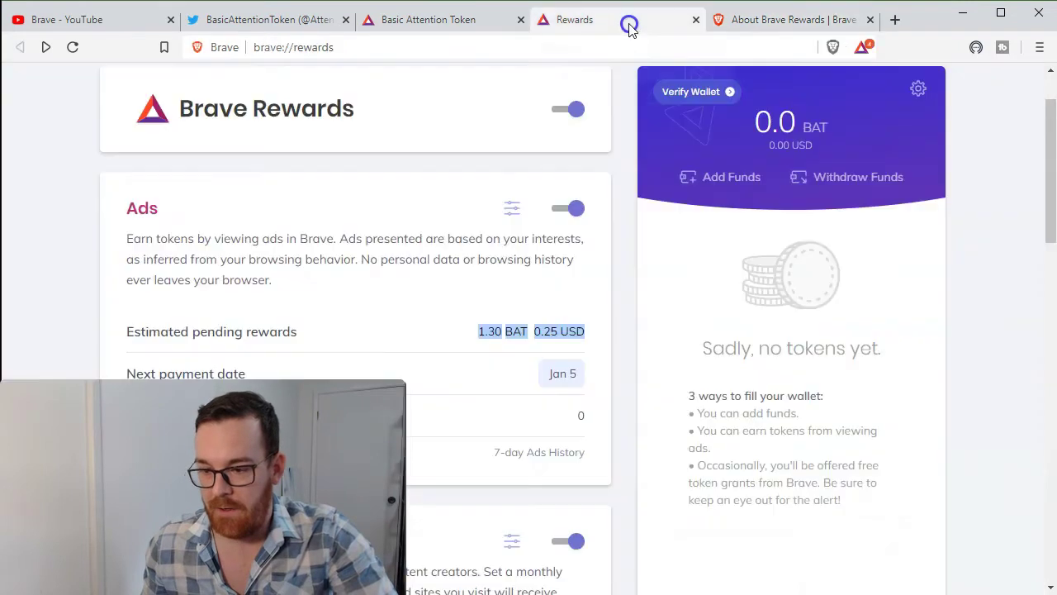
{"action": "scroll", "coordinate": [786, 300], "scroll_direction": "up", "scroll_amount": 1}
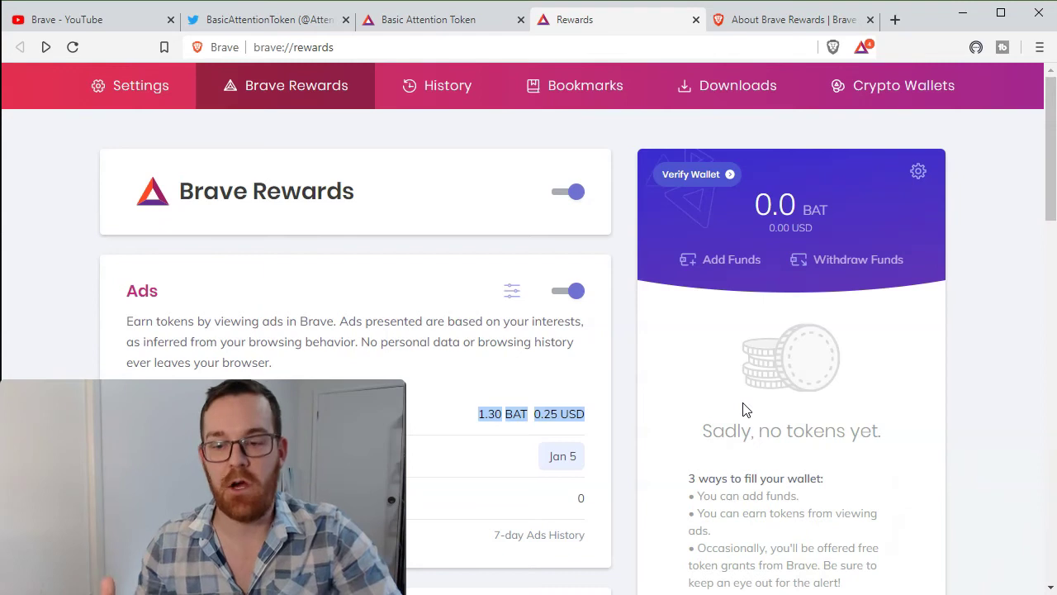
- Show the BasicAttentionToken Twitter profile and scroll to its pinned March 2017 announcement tweet
{"action": "left_click", "coordinate": [257, 23]}
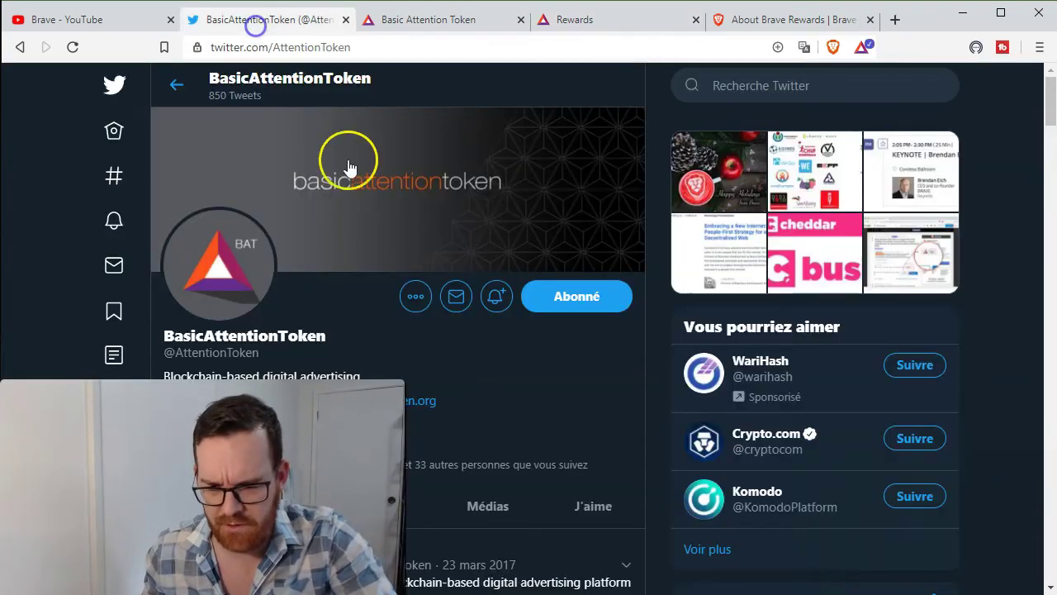
{"action": "scroll", "coordinate": [397, 293], "scroll_direction": "down", "scroll_amount": 8}
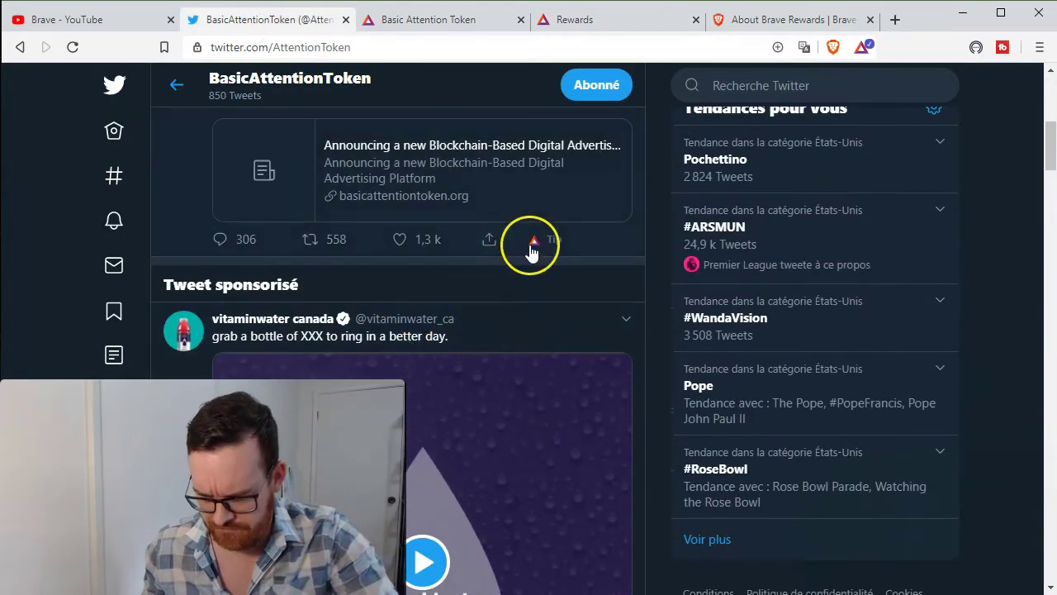
{"action": "scroll", "coordinate": [587, 314], "scroll_direction": "up", "scroll_amount": 5}
{"action": "scroll", "coordinate": [570, 331], "scroll_direction": "down", "scroll_amount": 4}
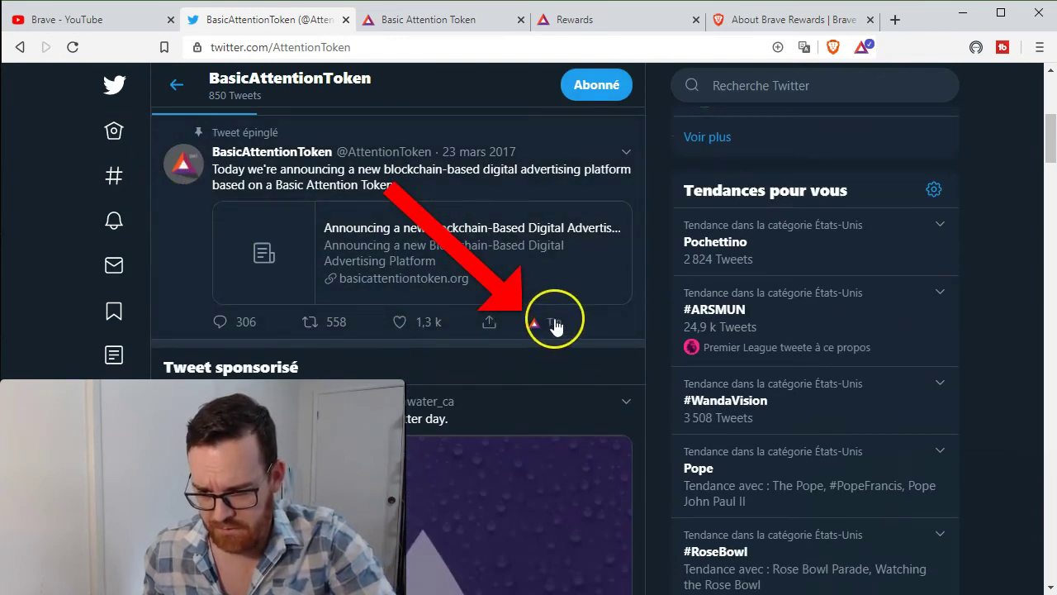
{"action": "scroll", "coordinate": [578, 285], "scroll_direction": "up", "scroll_amount": 5}
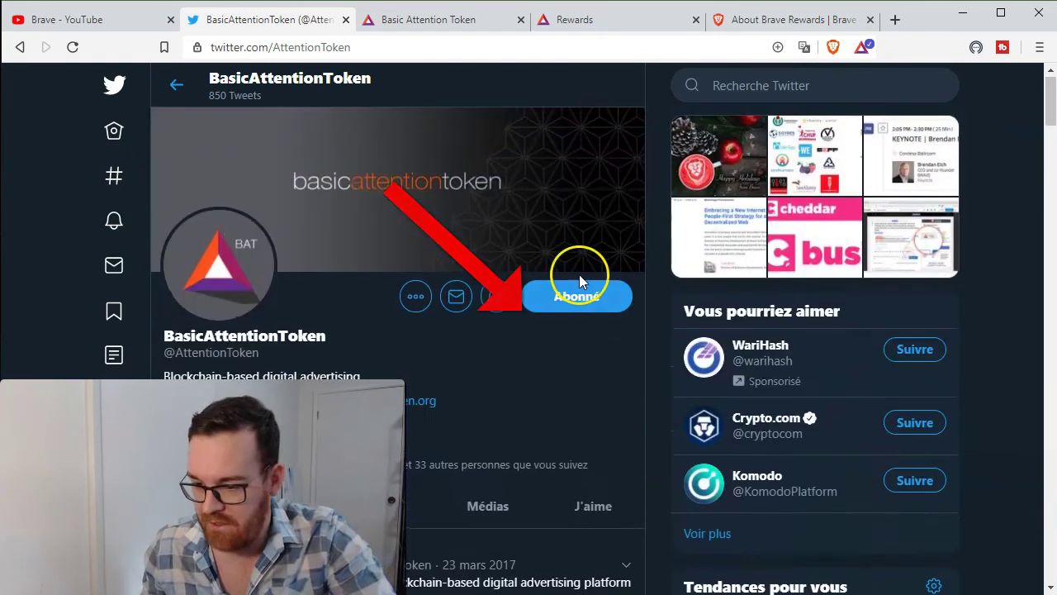
- Glance at brave://rewards, then settle on the brave.com/brave-rewards page
{"action": "left_click", "coordinate": [808, 25]}
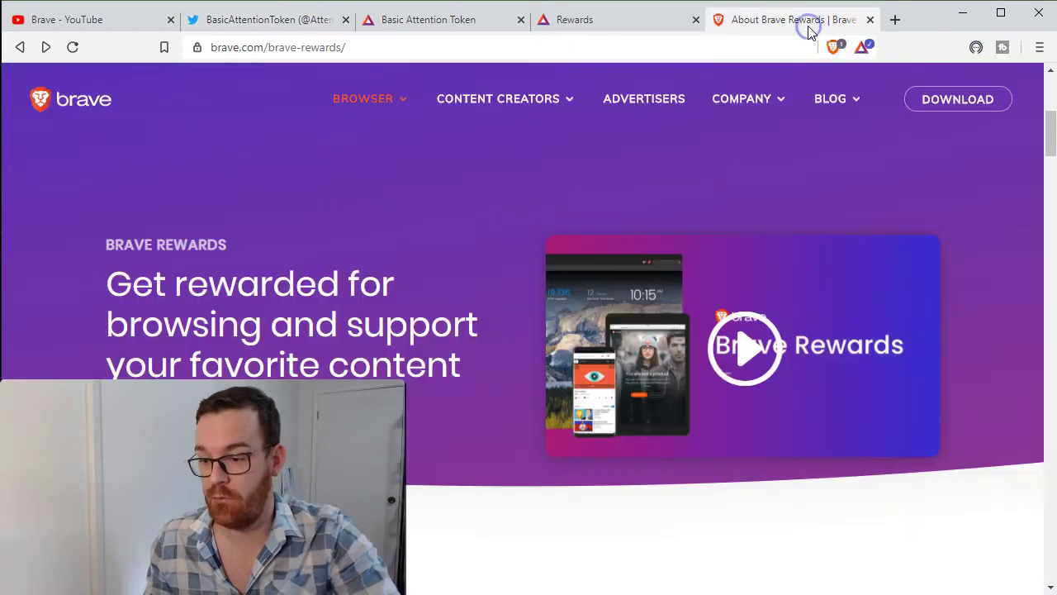
{"action": "left_click", "coordinate": [621, 23]}
{"action": "left_click", "coordinate": [737, 23]}
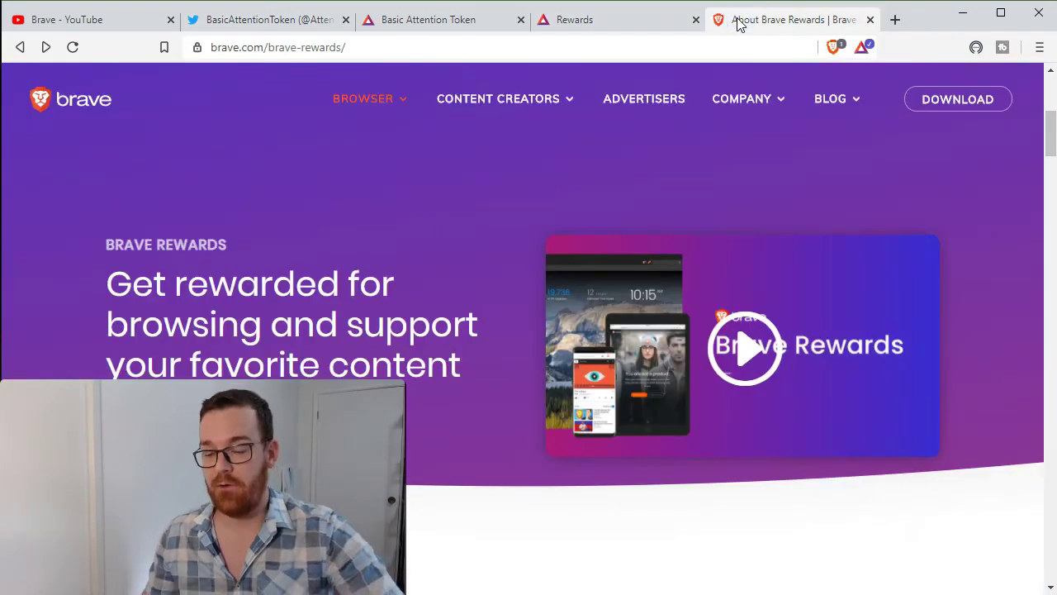